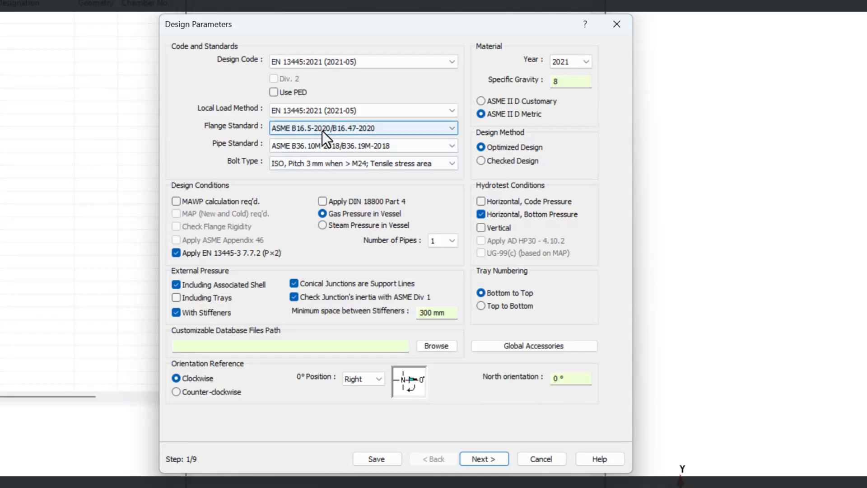
pyautogui.click(326, 112)
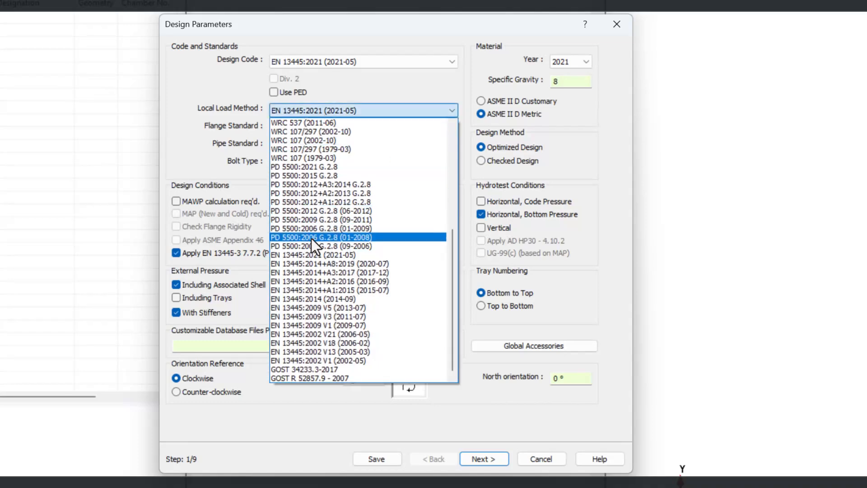
pyautogui.click(313, 255)
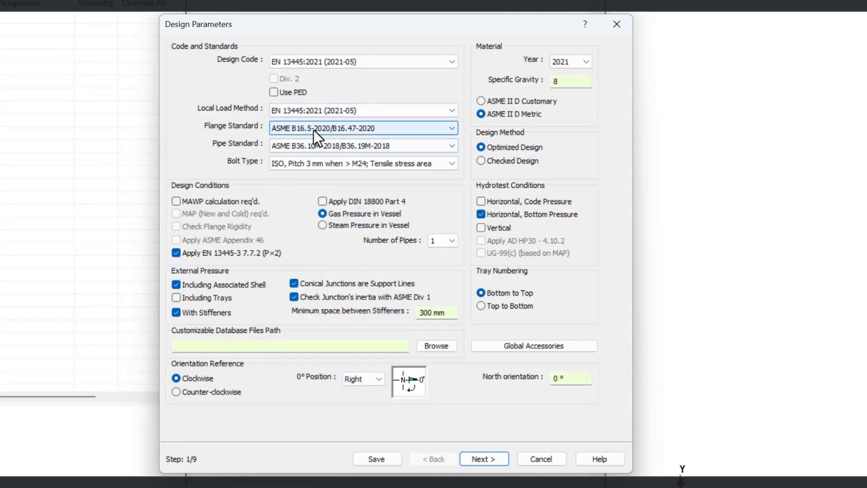
pyautogui.click(313, 128)
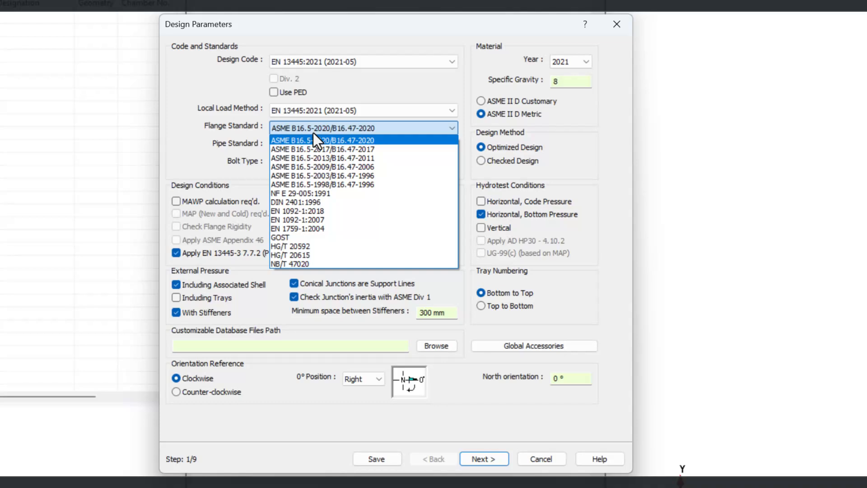
pyautogui.click(300, 210)
pyautogui.click(297, 149)
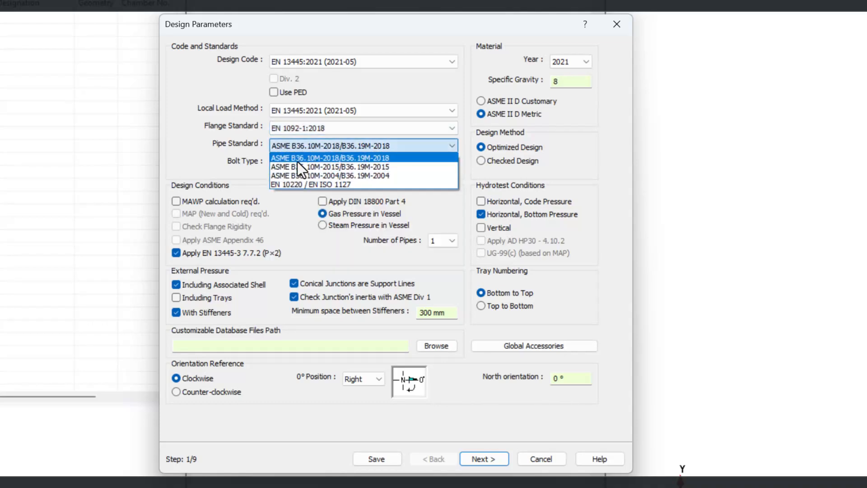
pyautogui.click(294, 187)
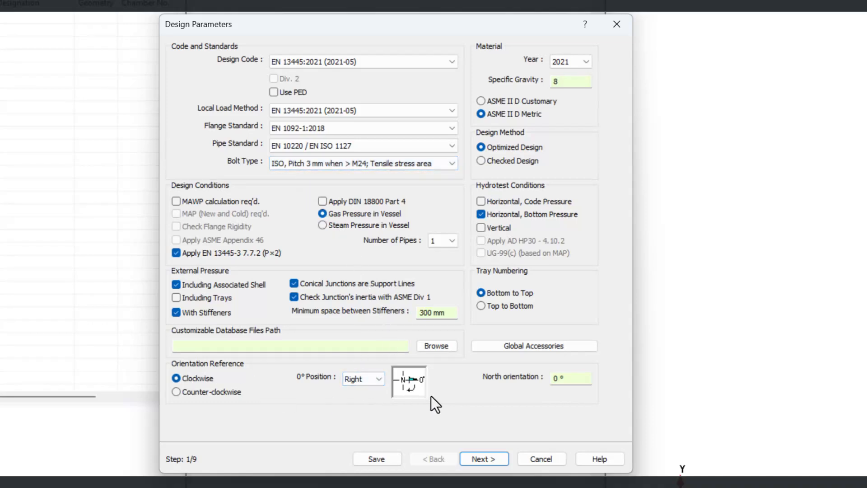
# Choose the 0° position for the orientation reference and continue to the design conditions
pyautogui.click(375, 379)
pyautogui.click(357, 415)
pyautogui.click(491, 460)
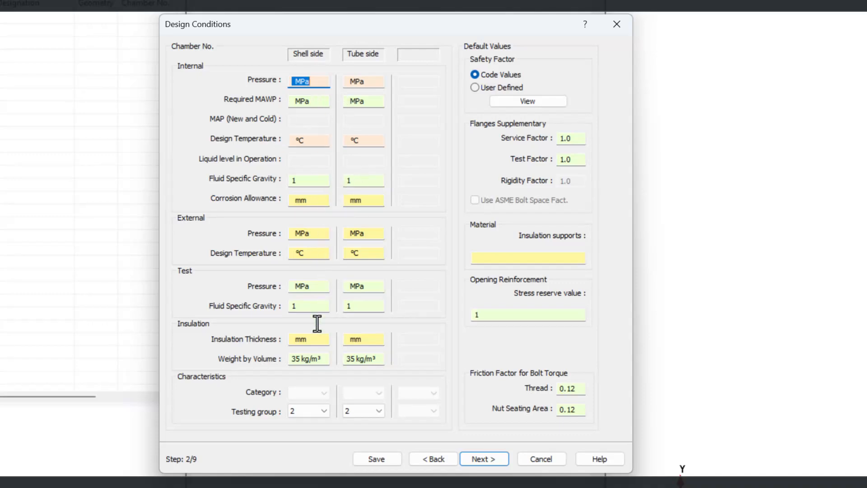
# Set the insulation weight by volume to 45 kg/m³ for both the shell side and the tube side
pyautogui.moveTo(323, 356); pyautogui.dragTo(288, 356)
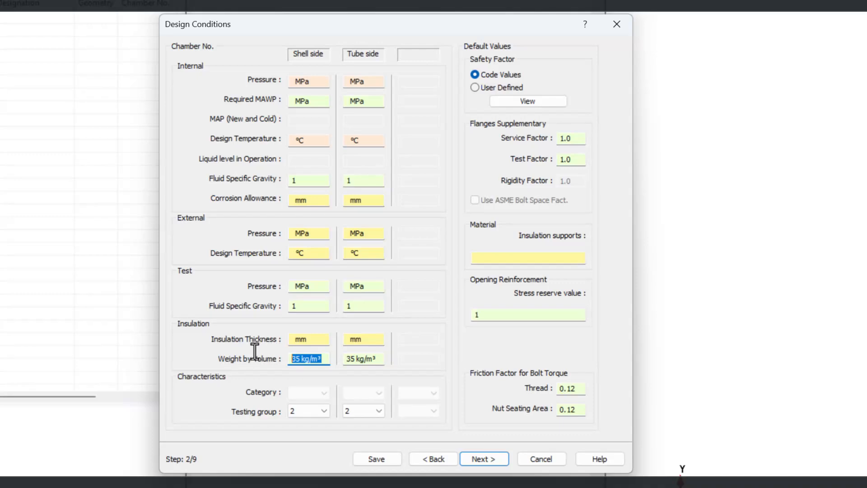
pyautogui.write('45')
pyautogui.moveTo(381, 359); pyautogui.dragTo(340, 357)
pyautogui.write('45')
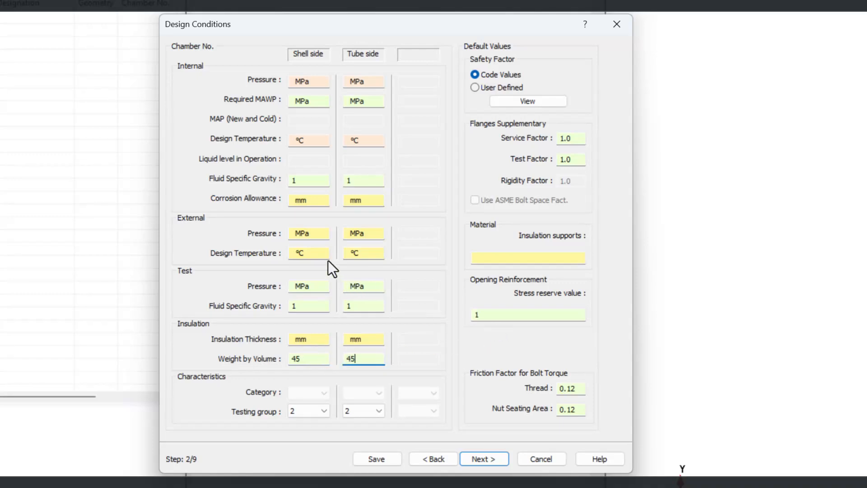
# Enter a 3 mm corrosion allowance for the shell side and tube side, and continue to the load conditions
pyautogui.moveTo(314, 203); pyautogui.dragTo(258, 189)
pyautogui.write('3')
pyautogui.click(369, 201)
pyautogui.moveTo(369, 201); pyautogui.dragTo(285, 191)
pyautogui.write('3')
pyautogui.click(473, 456)
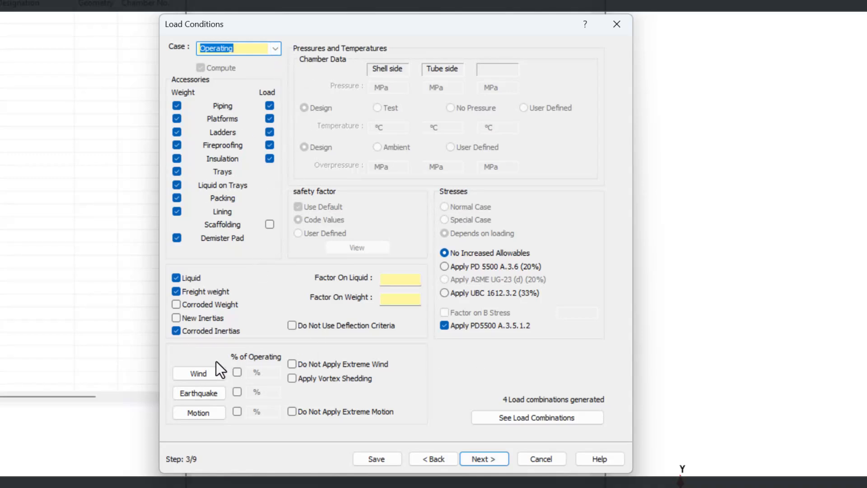
# Select EN 1991-1-4 : 2005 + A1:2010 as the wind design code for the operating load case
pyautogui.click(197, 375)
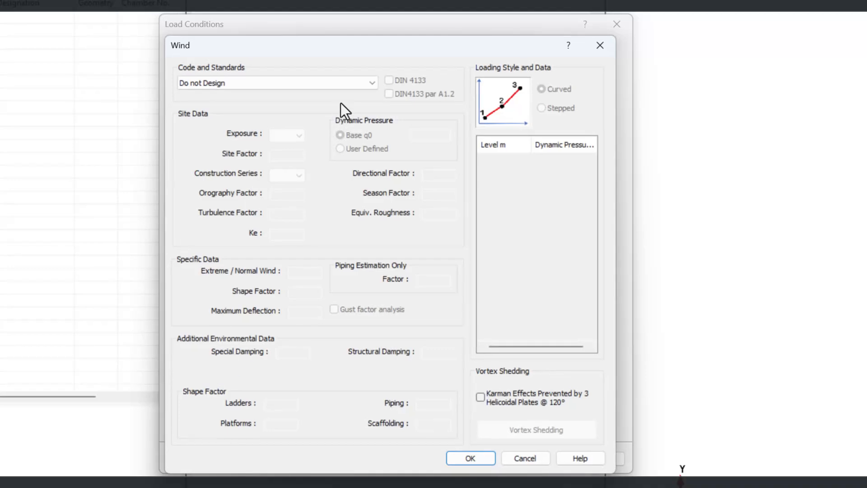
pyautogui.click(356, 86)
pyautogui.moveTo(370, 202); pyautogui.dragTo(381, 134)
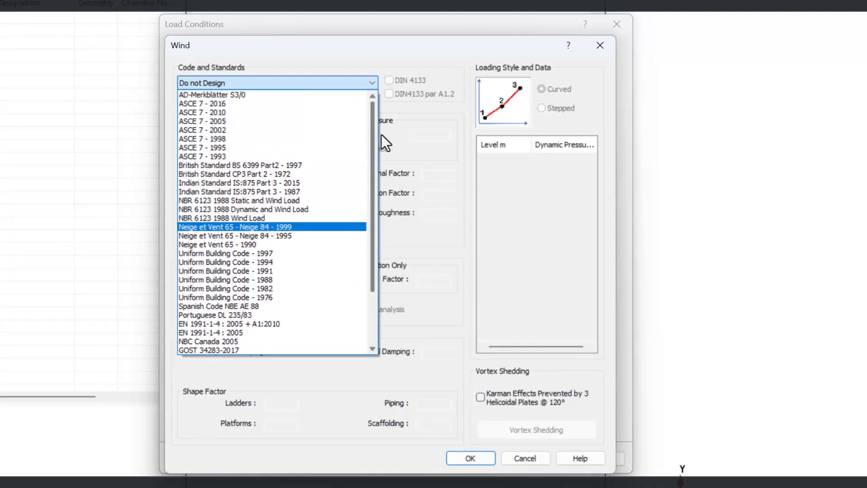
pyautogui.click(235, 322)
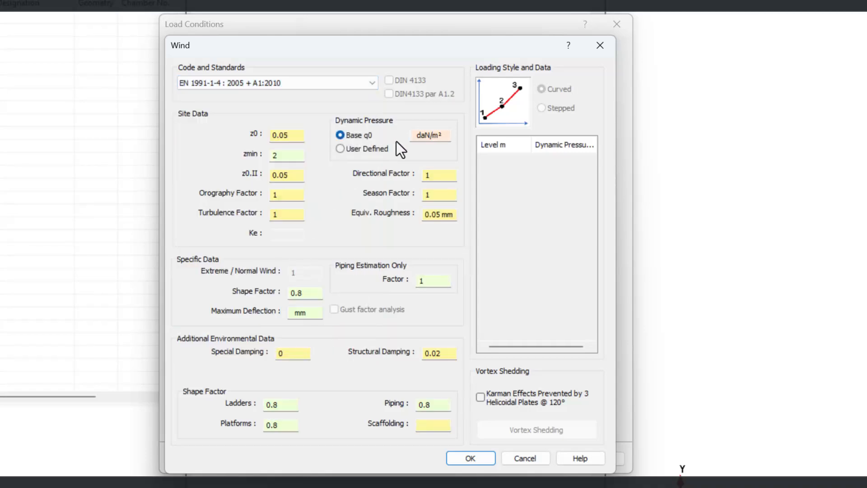
# Convert a wind speed of 100 km/h to dynamic pressure with the calculator in the wind help, and close the help
pyautogui.click(569, 45)
pyautogui.click(423, 134)
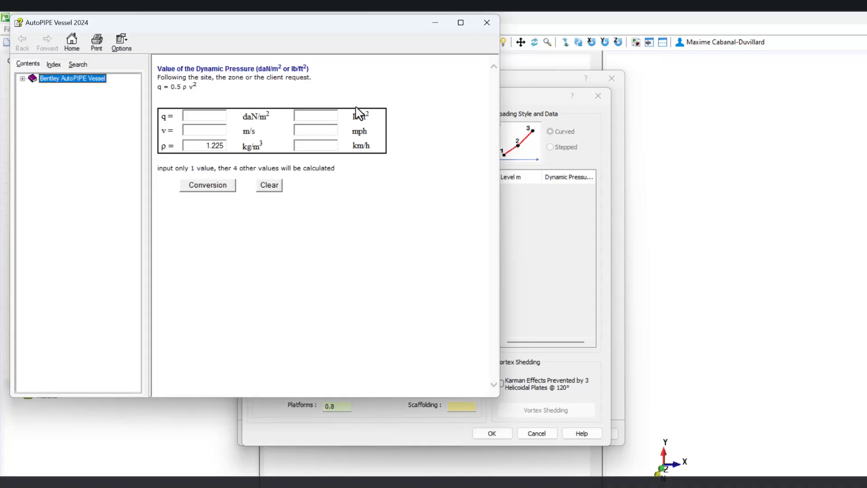
pyautogui.click(307, 146)
pyautogui.write('100')
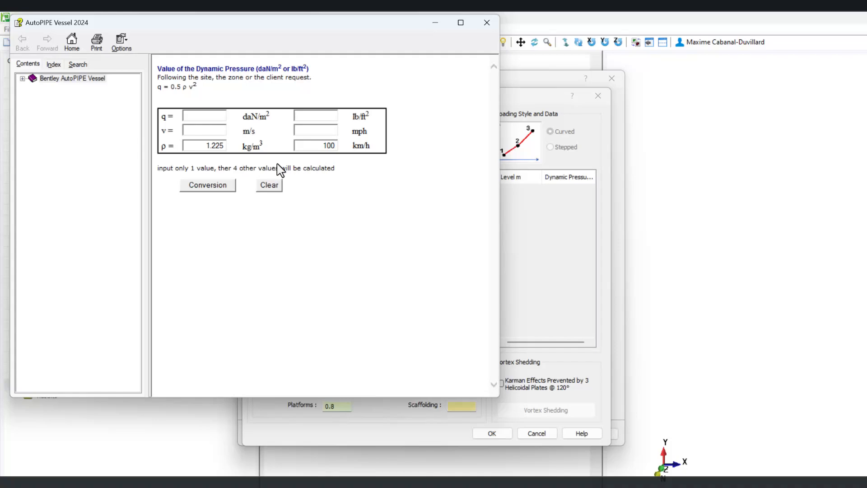
pyautogui.click(212, 186)
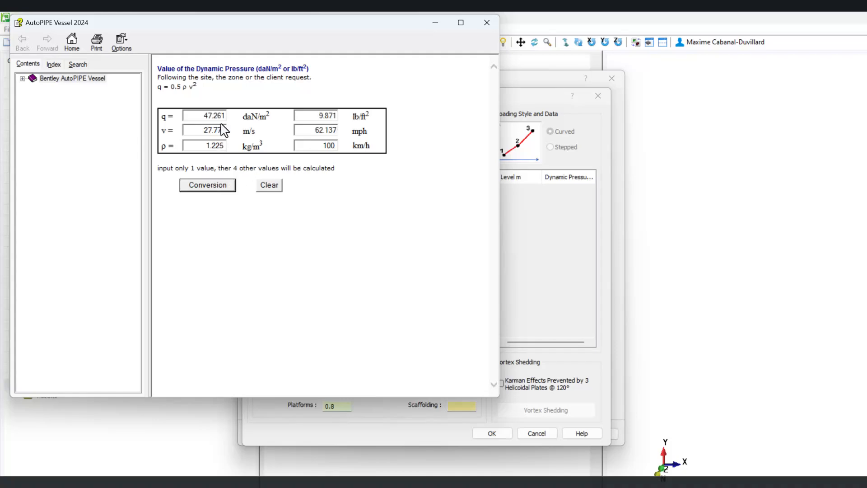
pyautogui.doubleClick(204, 115)
pyautogui.click(486, 23)
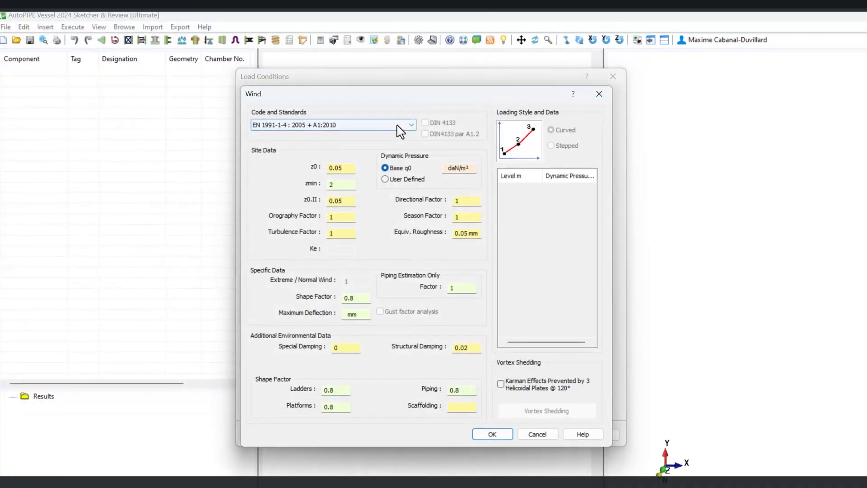
# Set the base dynamic wind pressure q0 to 47.26 daN/m² and accept the wind data
pyautogui.click(458, 168)
pyautogui.write('47.26')
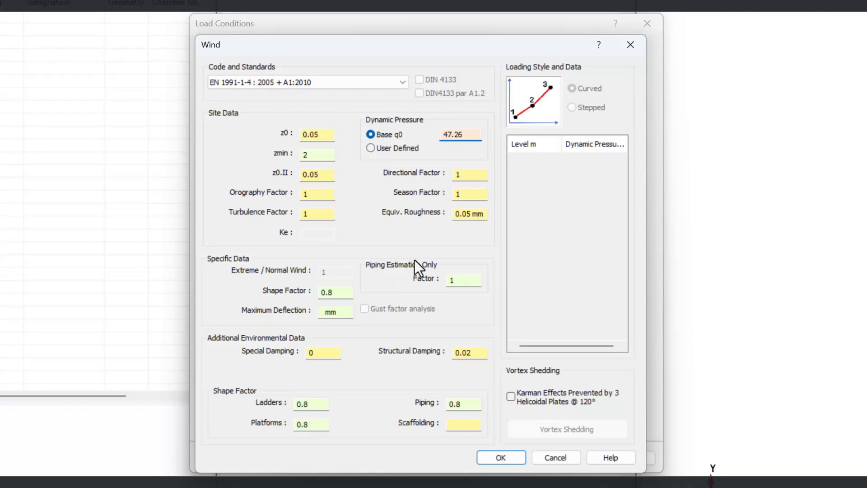
pyautogui.click(499, 456)
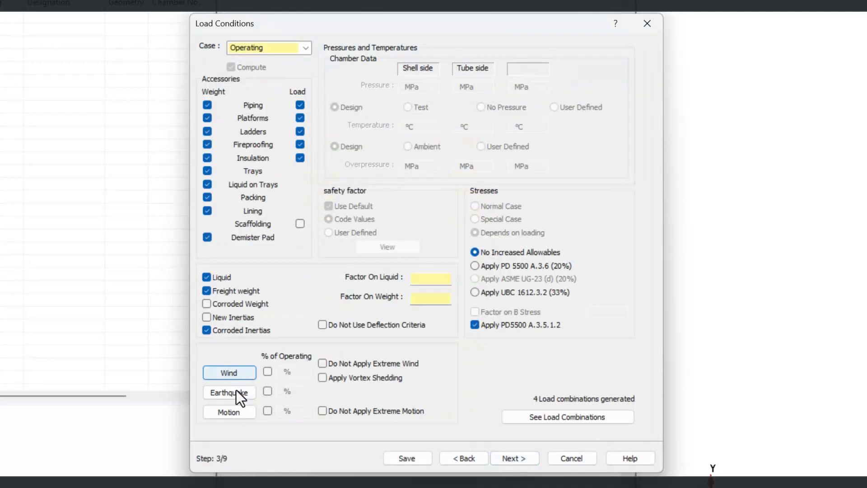
# Select EN 1998-1 : 2004 + A1:2013 as the earthquake design code
pyautogui.click(234, 390)
pyautogui.click(329, 84)
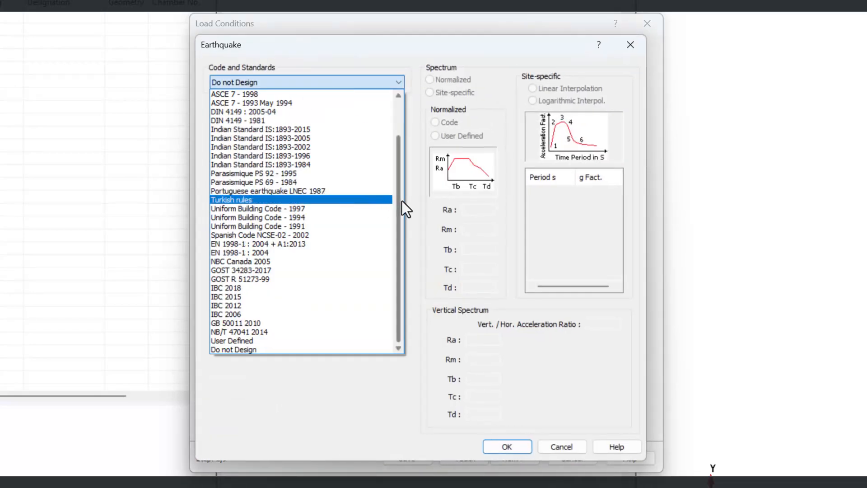
pyautogui.moveTo(401, 200); pyautogui.dragTo(400, 185)
pyautogui.click(298, 261)
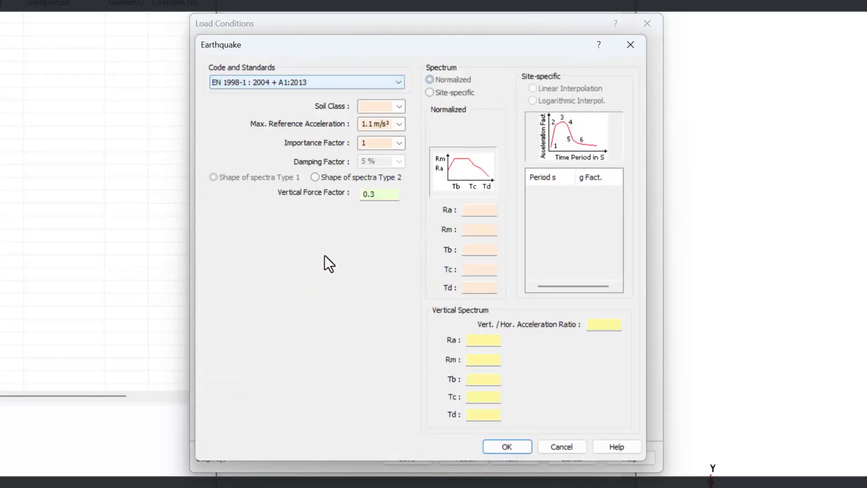
# Set the earthquake soil class to D with spectra shape Type 2, accept the data, and continue to the operating conditions
pyautogui.click(399, 106)
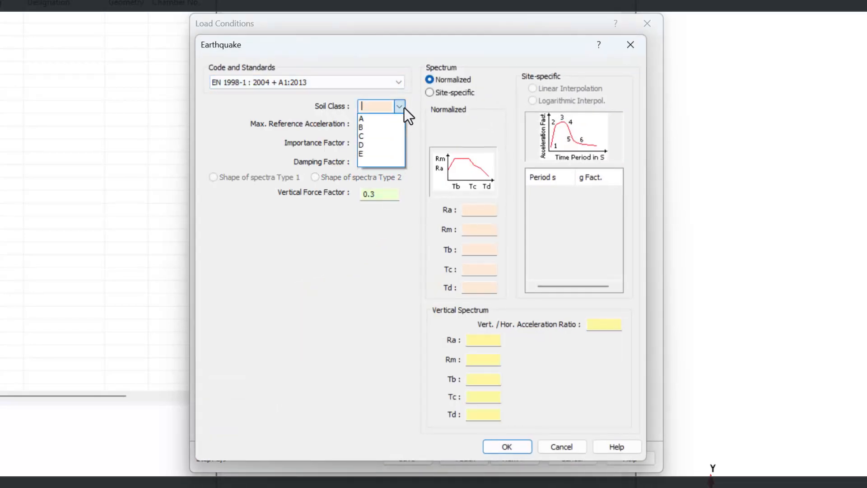
pyautogui.click(370, 147)
pyautogui.click(315, 177)
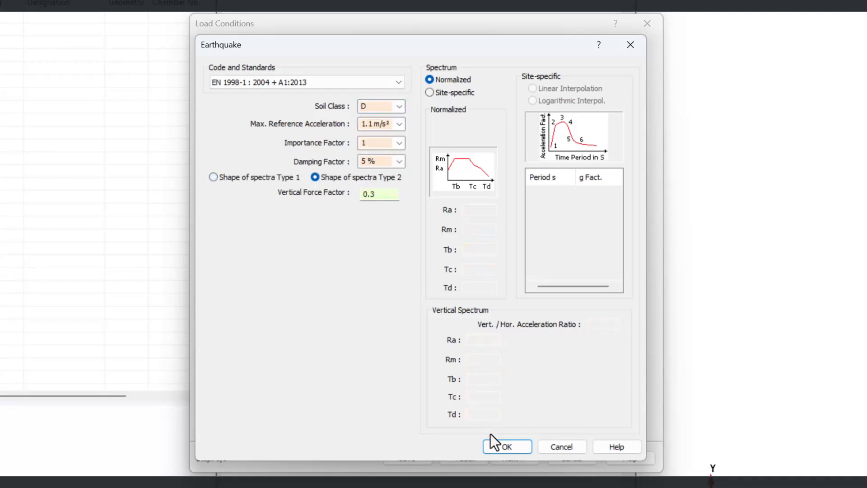
pyautogui.click(498, 446)
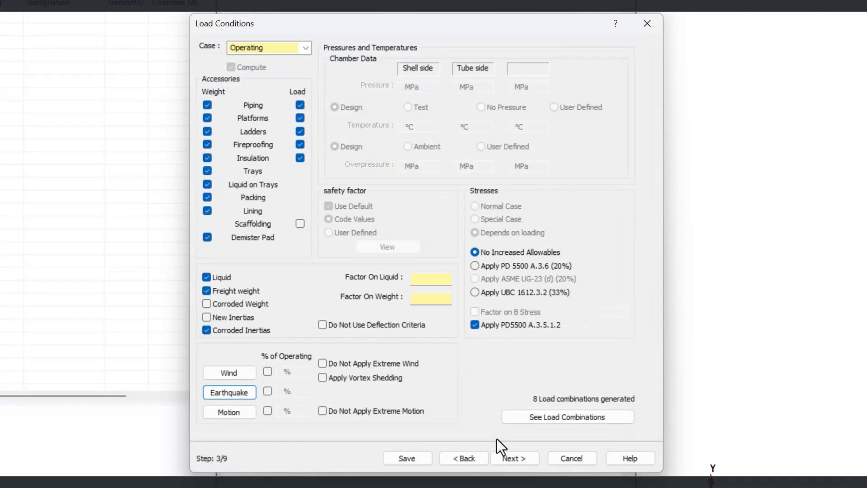
pyautogui.click(501, 458)
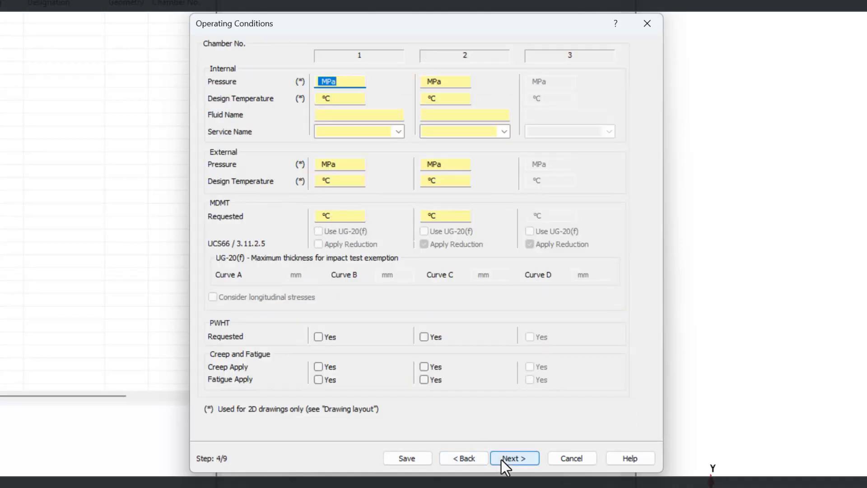
# Request an MDMT of -15 °C for chambers 1 and 2, and continue to the geometry settings
pyautogui.click(346, 214)
pyautogui.write('-15')
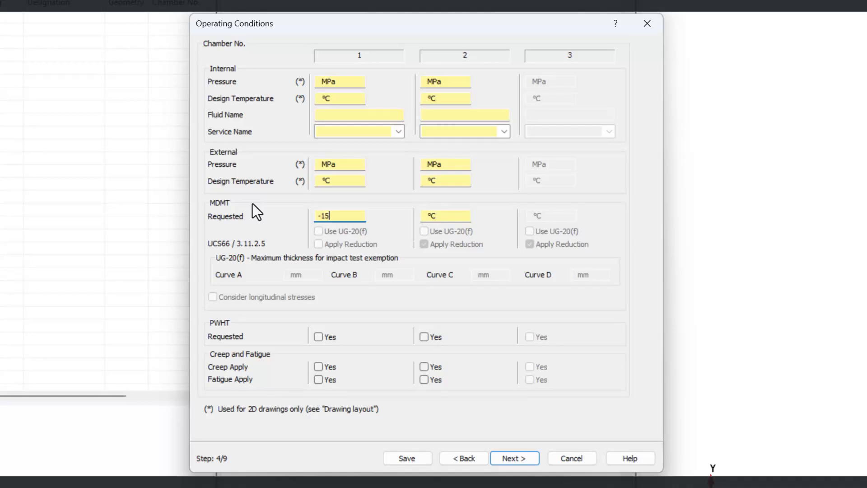
pyautogui.click(445, 216)
pyautogui.write('-15')
pyautogui.click(521, 455)
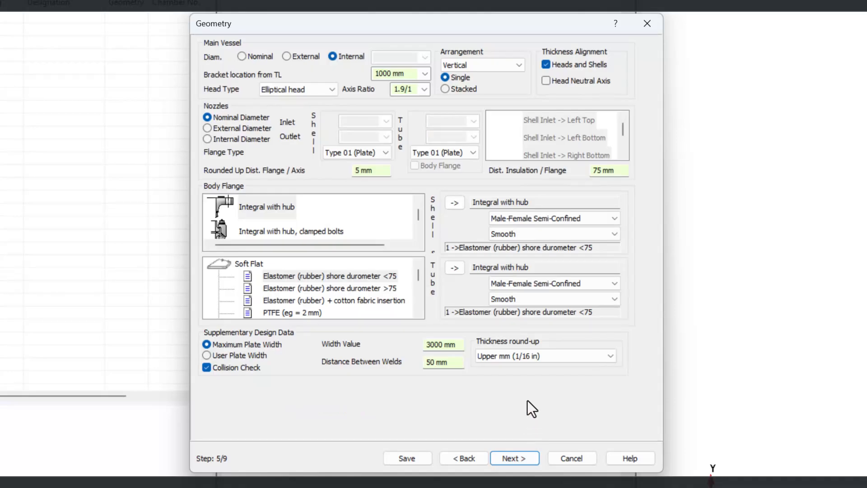
# Assign the flat metal Soft Steel gasket to the tube-side and shell-side body flanges
pyautogui.doubleClick(247, 263)
pyautogui.click(244, 276)
pyautogui.doubleClick(245, 276)
pyautogui.click(279, 313)
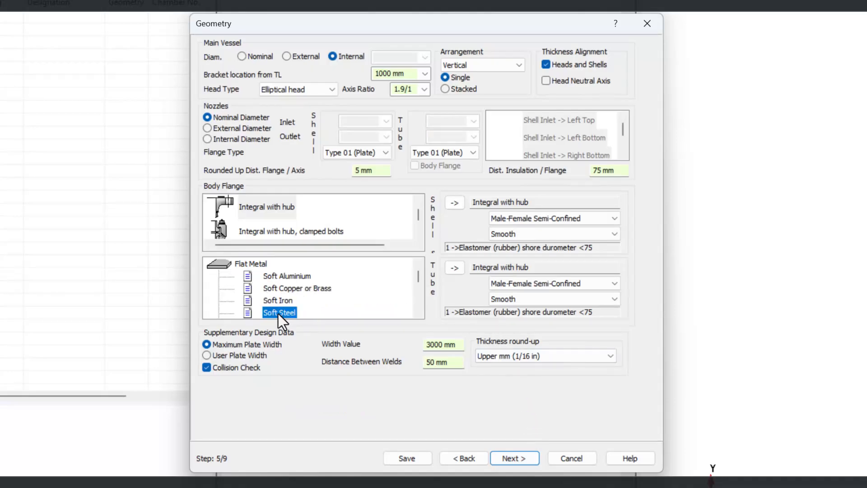
pyautogui.click(456, 269)
pyautogui.click(455, 203)
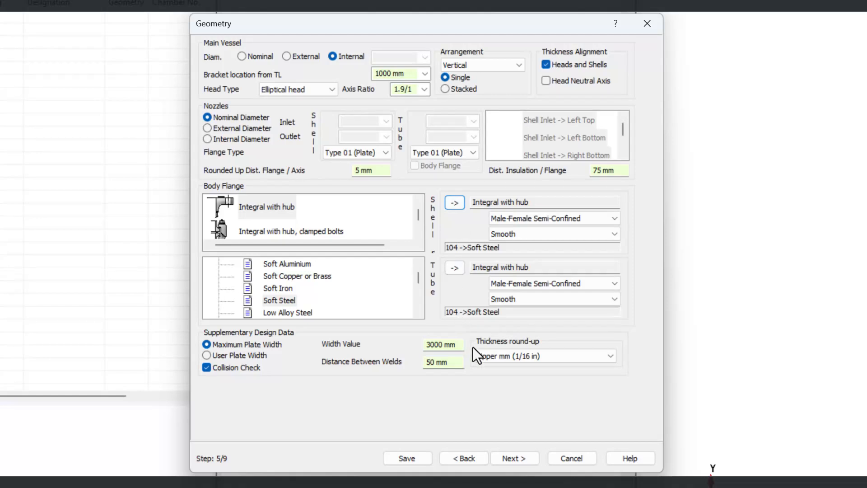
pyautogui.click(526, 461)
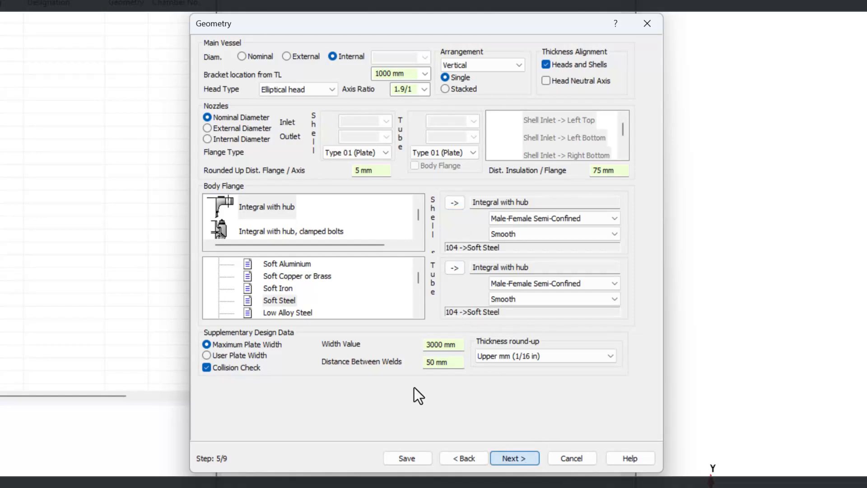
# Set the maximum plate width to 5000 mm and continue to the bundle settings
pyautogui.moveTo(430, 344); pyautogui.dragTo(386, 335)
pyautogui.write('5')
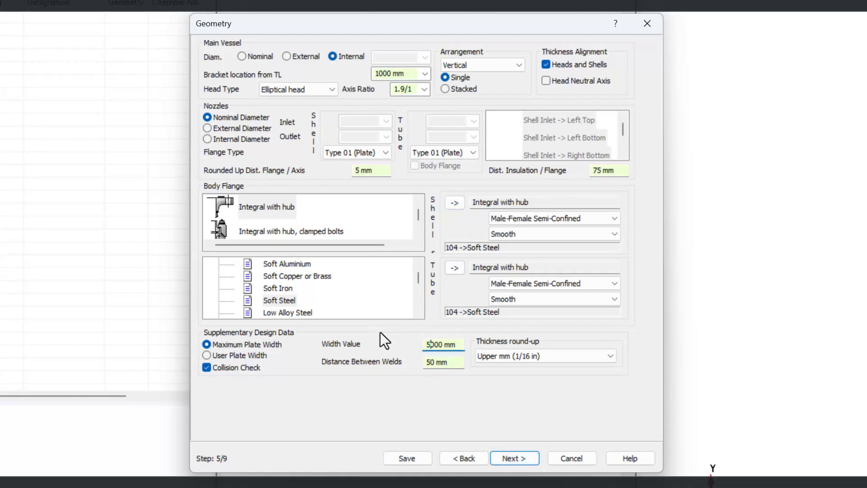
pyautogui.click(520, 457)
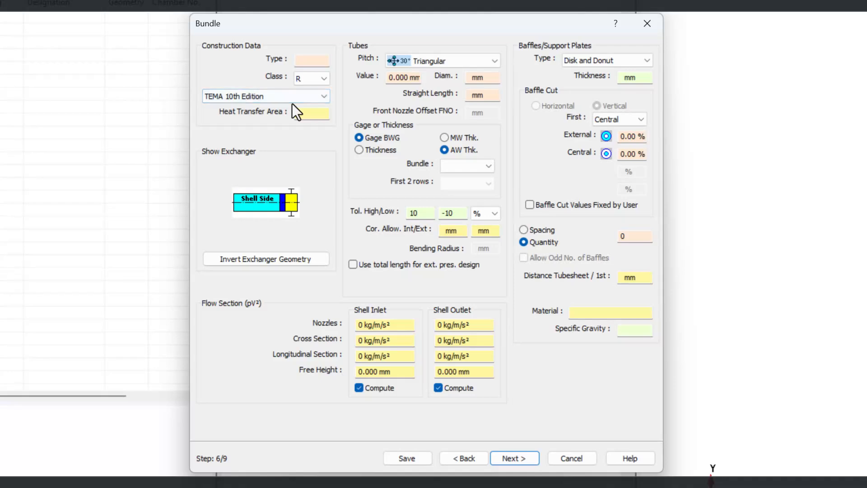
# Select CODAP 2022 as the bundle construction standard and continue to the tubesheet settings
pyautogui.click(278, 101)
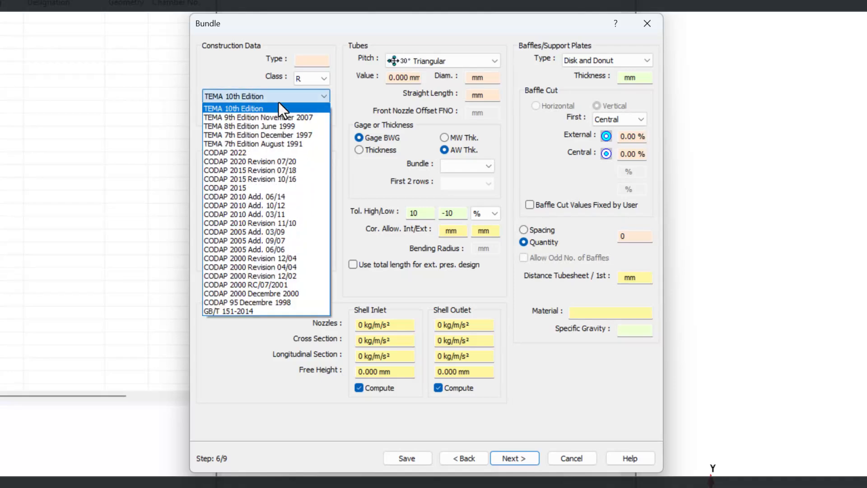
pyautogui.click(258, 155)
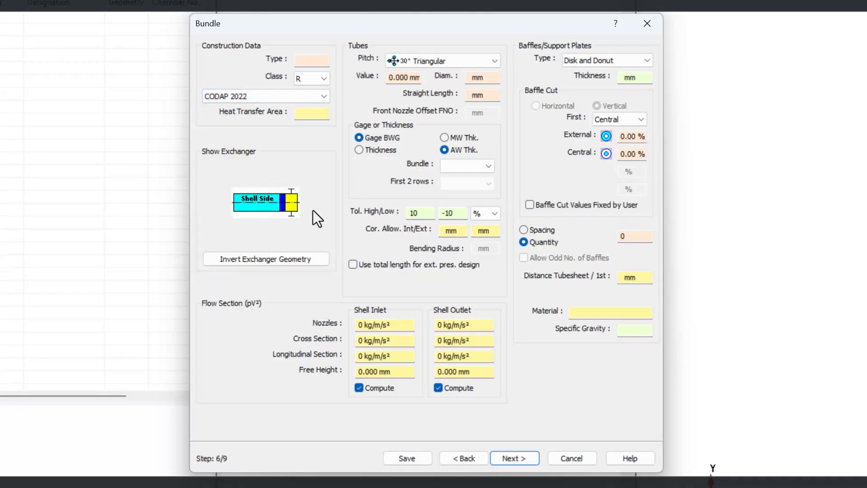
pyautogui.click(515, 458)
pyautogui.click(368, 50)
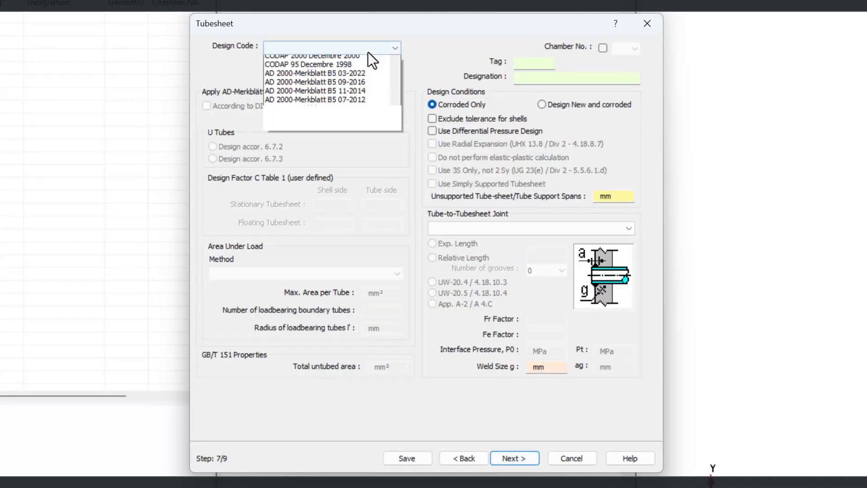
pyautogui.scroll(-3, 392, 113)
pyautogui.moveTo(391, 123); pyautogui.dragTo(361, 218)
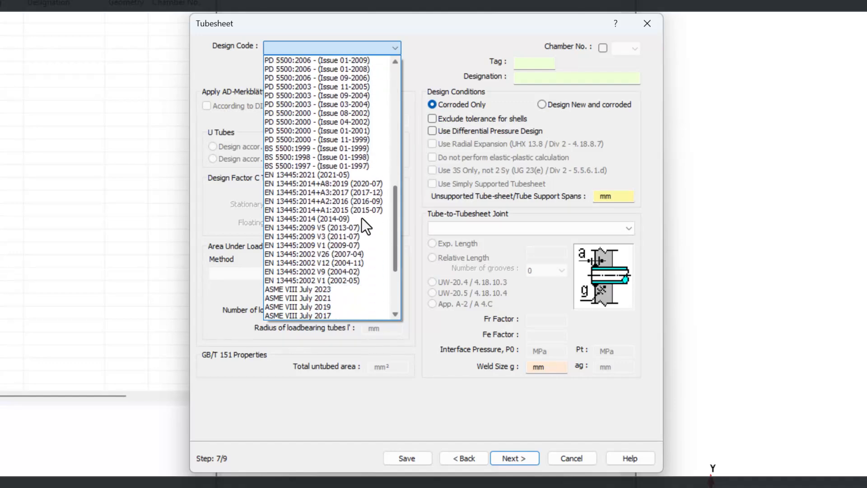
pyautogui.click(337, 172)
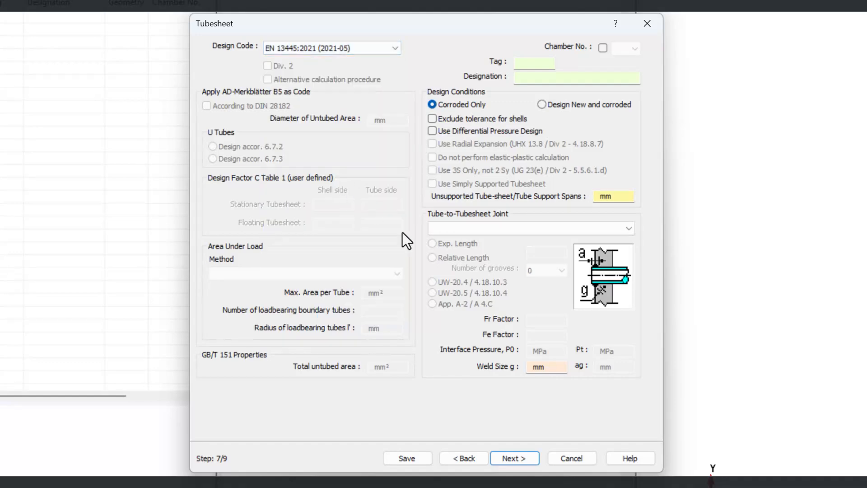
pyautogui.click(514, 457)
pyautogui.click(514, 457)
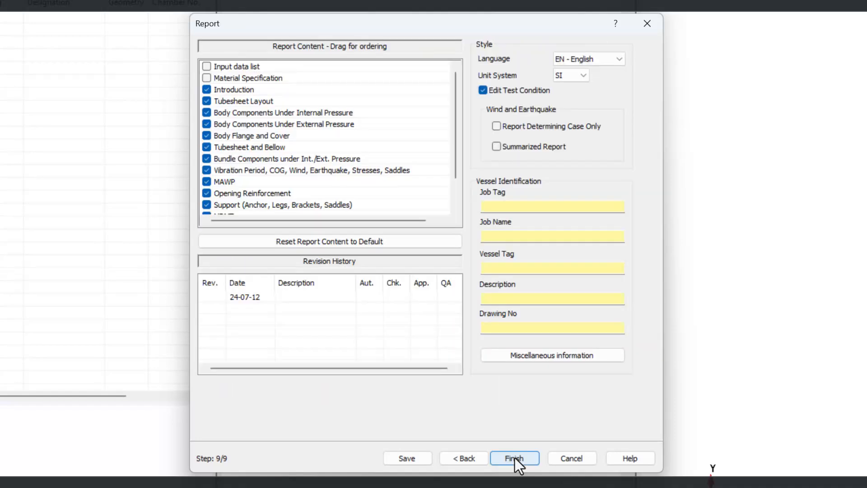
# Enter Project EN as the job tag in the vessel identification and finish the specification wizard
pyautogui.click(500, 206)
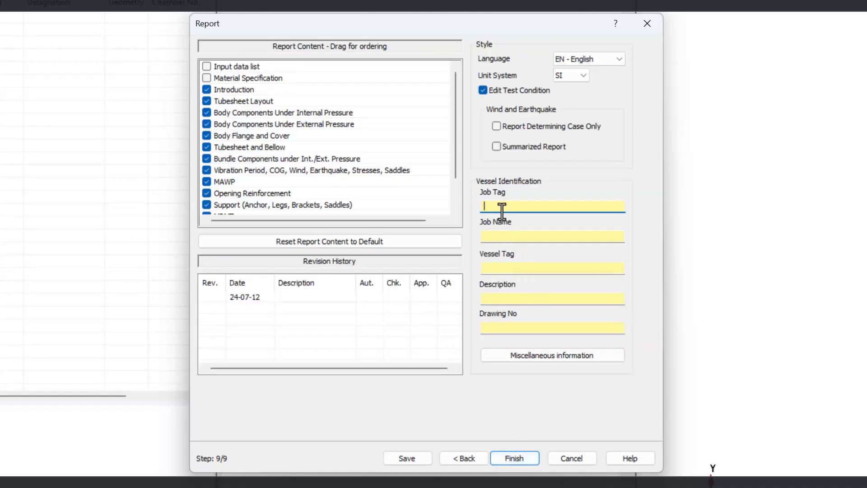
pyautogui.write('Project EN')
pyautogui.click(500, 455)
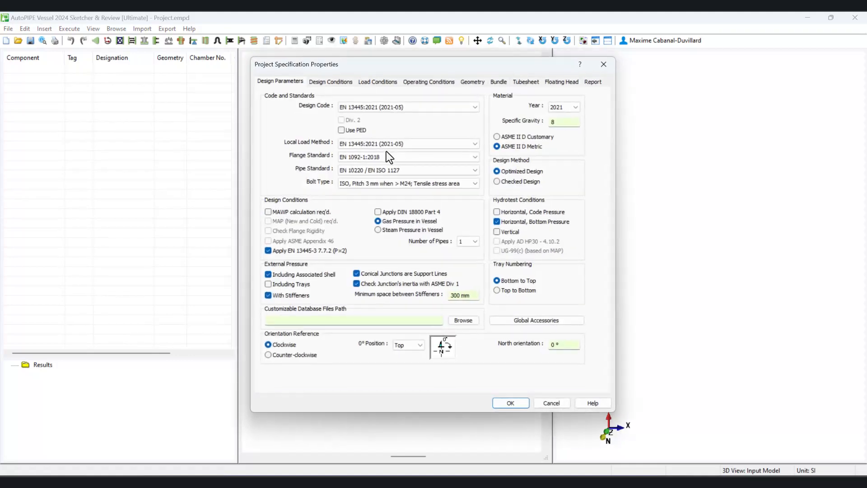
# Review the geometry, bundle, tubesheet and floating head settings in the project specification properties, and close them
pyautogui.click(473, 82)
pyautogui.click(499, 82)
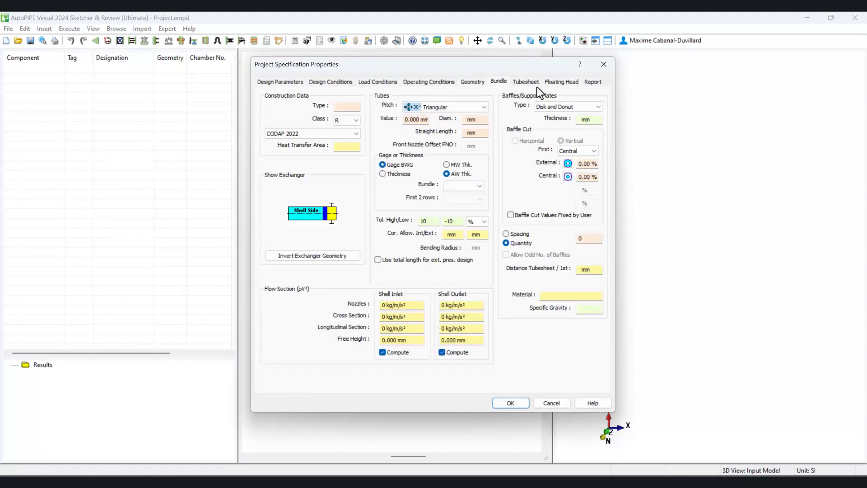
pyautogui.click(529, 82)
pyautogui.click(560, 82)
pyautogui.click(509, 402)
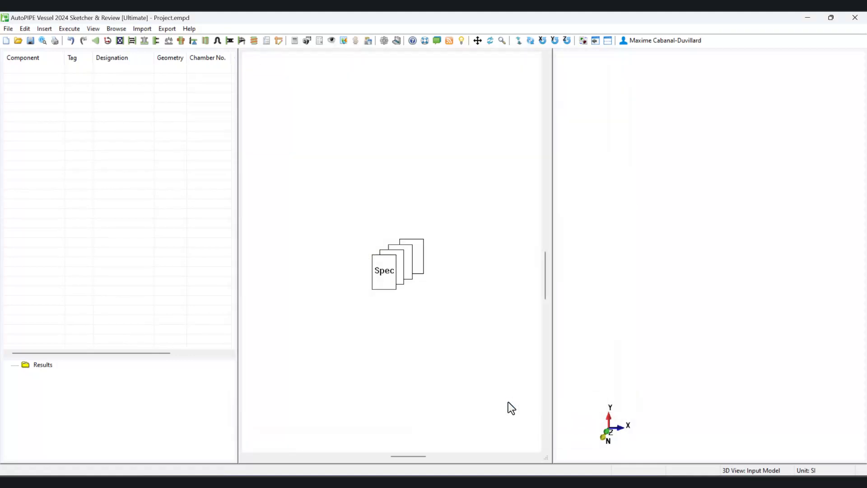
# Save the project specification as Project.empd in the Project example folder
pyautogui.click(8, 29)
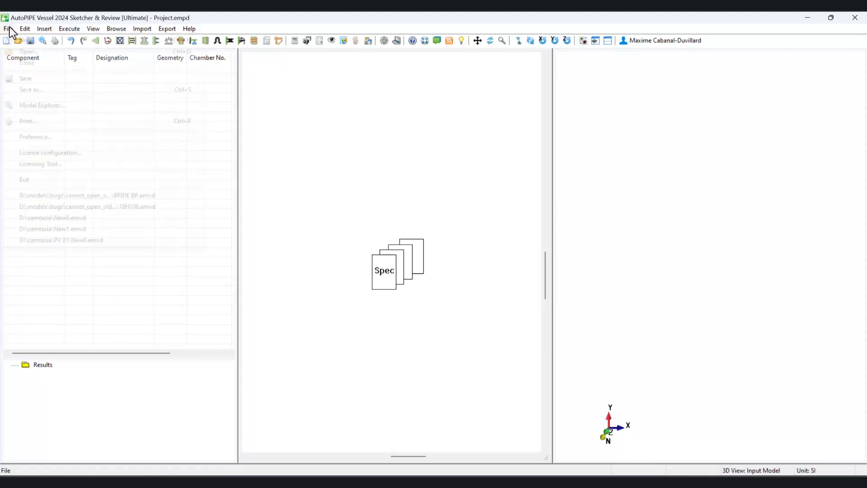
pyautogui.click(28, 90)
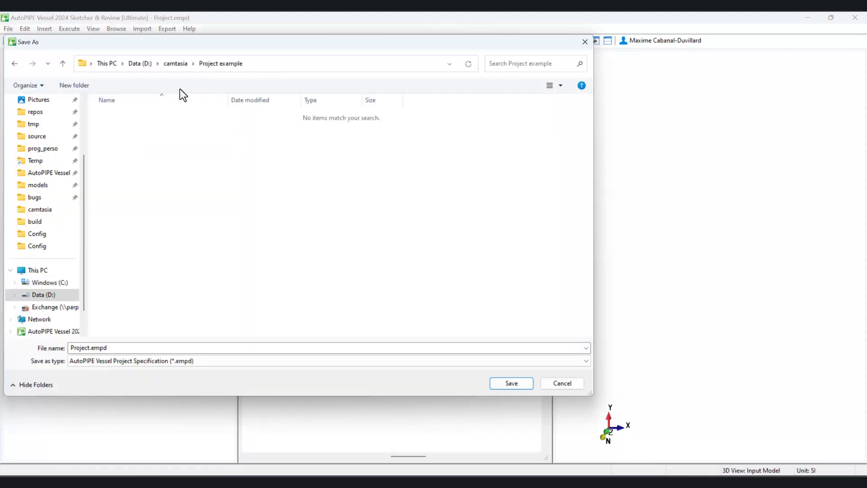
pyautogui.click(202, 361)
pyautogui.click(506, 383)
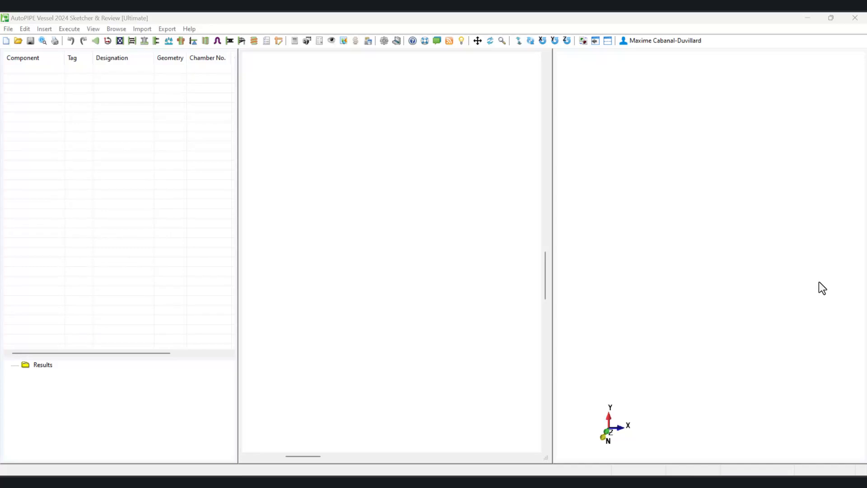
# Start a new pressure vessel based on the current project specification Project.empd, without a formal specification
pyautogui.click(4, 30)
pyautogui.click(9, 41)
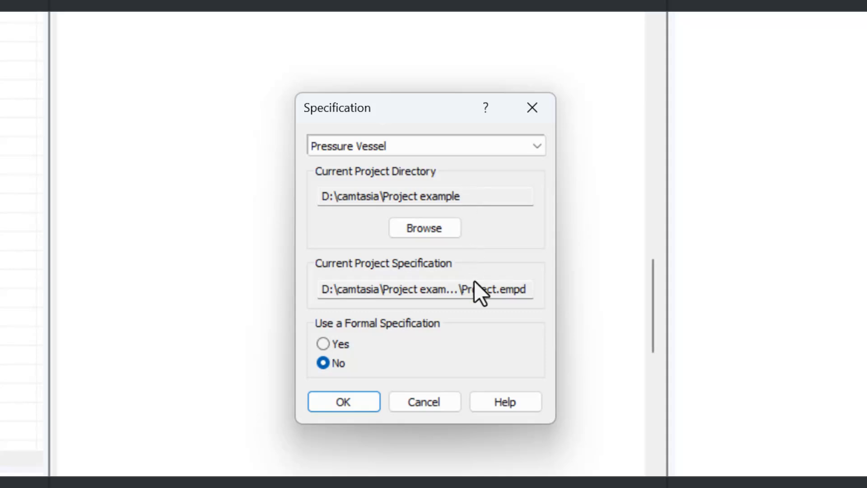
pyautogui.moveTo(530, 288); pyautogui.dragTo(458, 288)
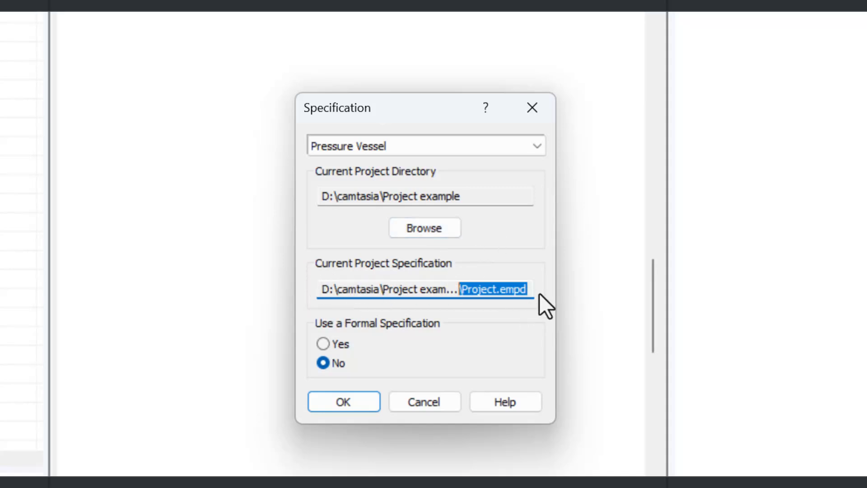
pyautogui.click(336, 398)
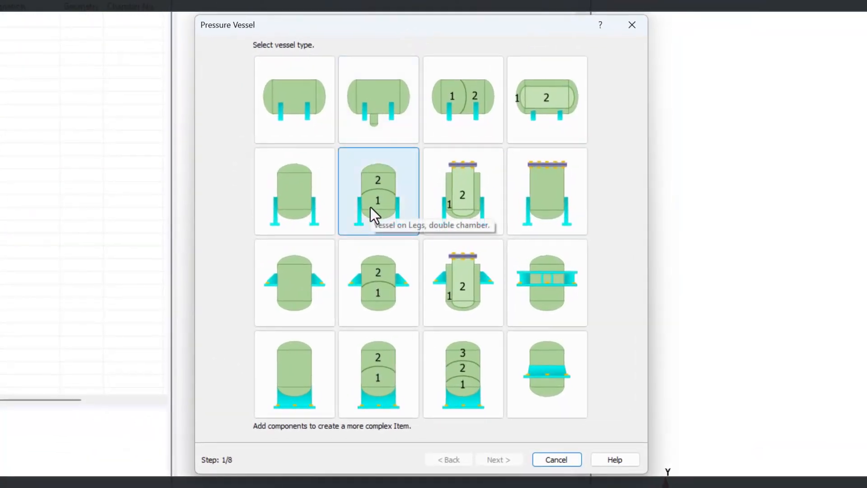
# Choose the double-chamber vessel on legs, accept its design parameters and continue to the design conditions
pyautogui.click(140, 161)
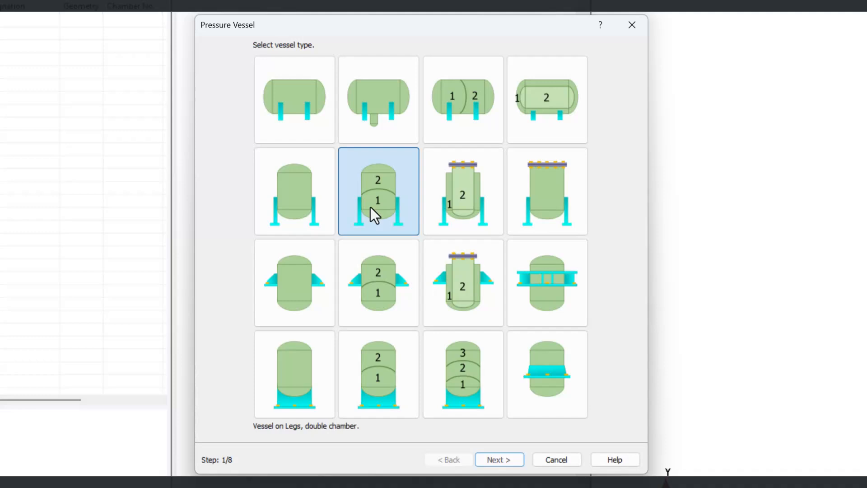
pyautogui.click(494, 459)
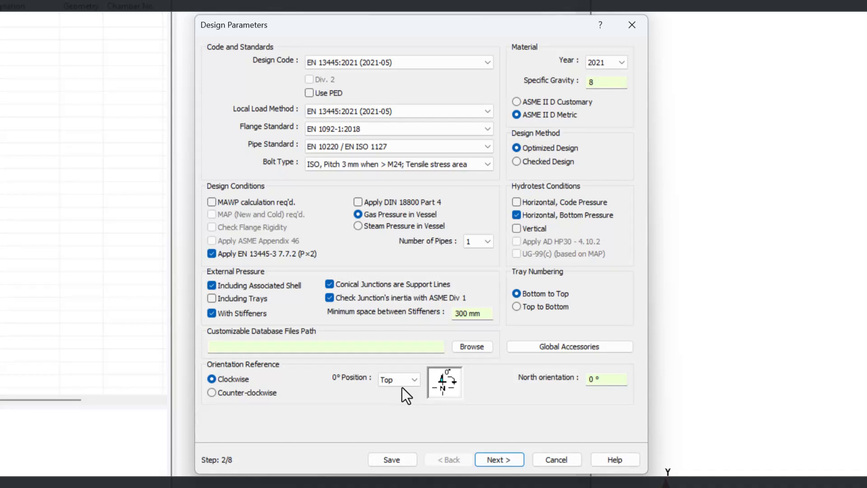
pyautogui.click(512, 458)
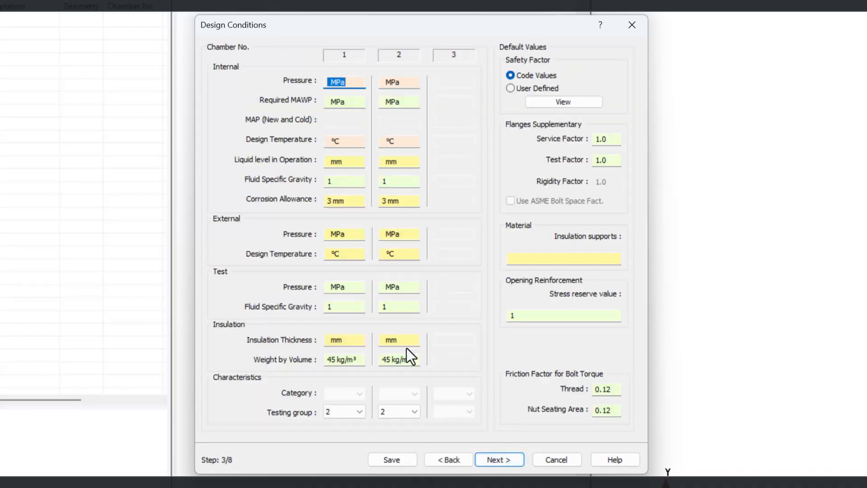
# Check the corrosion allowance and insulation weight by volume of chambers 1 and 2, and continue to the load conditions
pyautogui.click(339, 200)
pyautogui.moveTo(340, 200); pyautogui.dragTo(321, 197)
pyautogui.moveTo(403, 200); pyautogui.dragTo(380, 198)
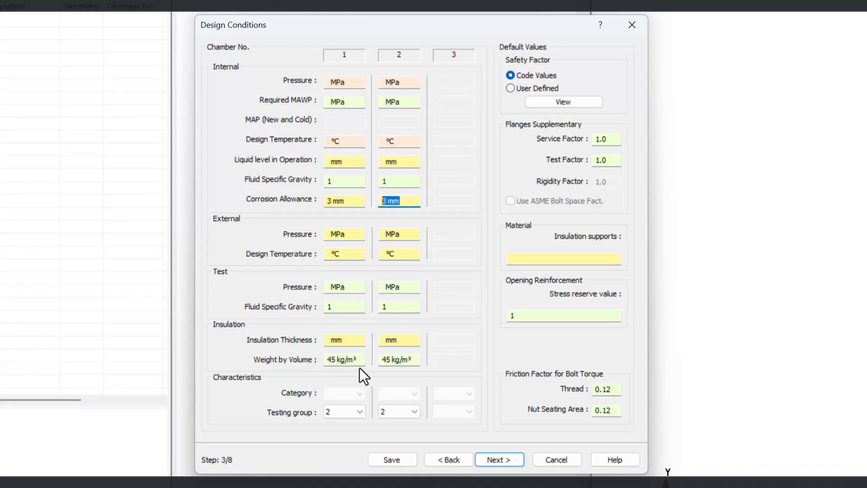
pyautogui.moveTo(377, 359); pyautogui.dragTo(379, 359)
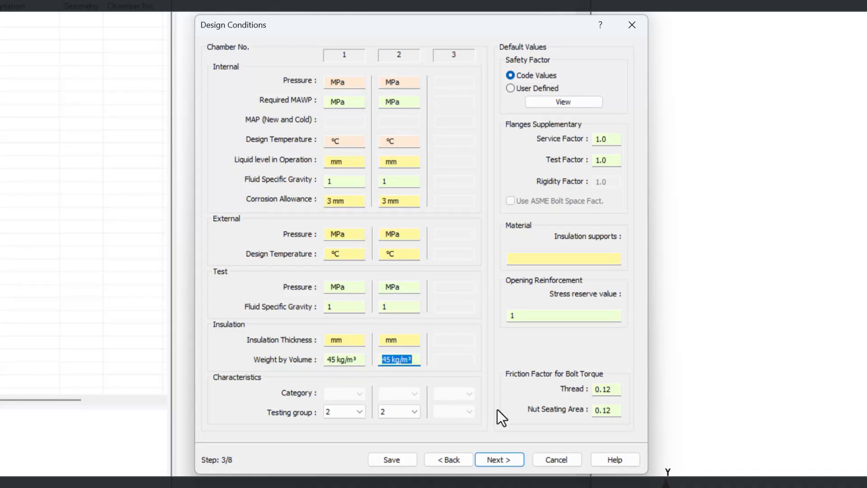
pyautogui.click(492, 459)
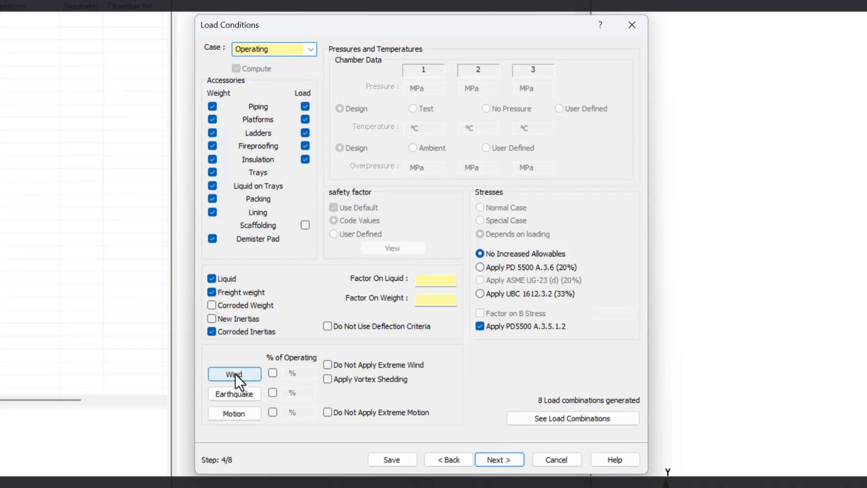
# Check and accept the wind and earthquake data of the load conditions, and continue to the operating conditions
pyautogui.click(235, 374)
pyautogui.click(494, 456)
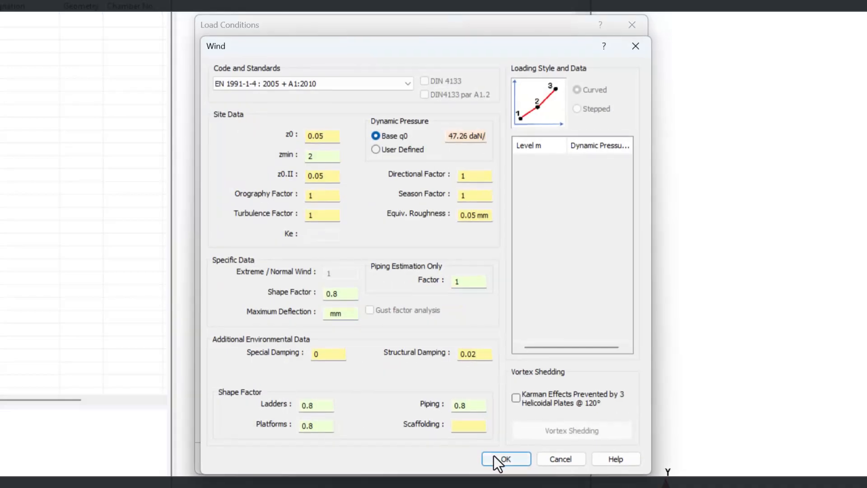
pyautogui.click(232, 399)
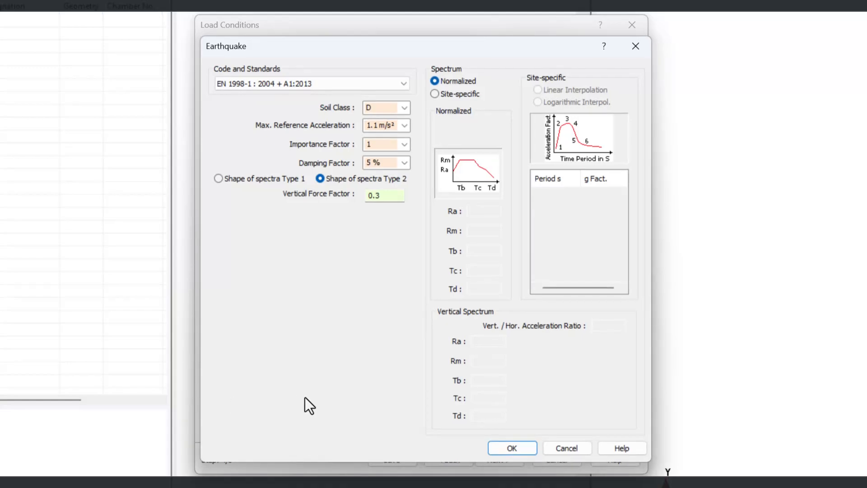
pyautogui.click(531, 448)
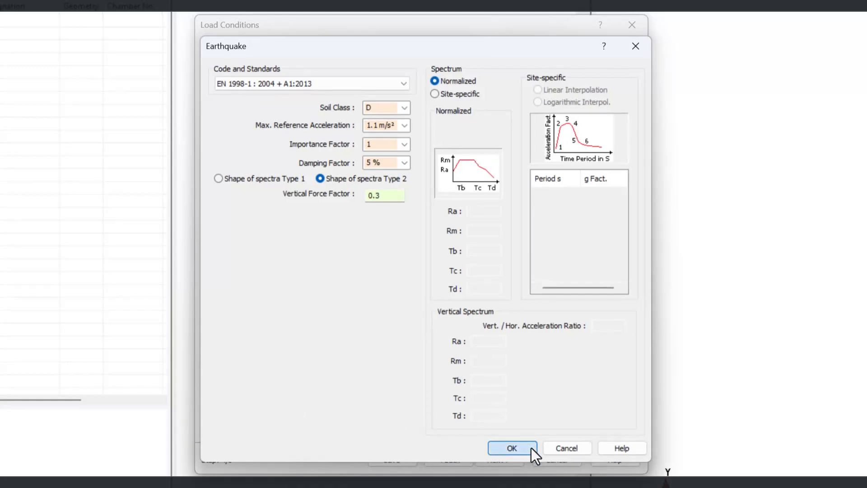
pyautogui.click(497, 453)
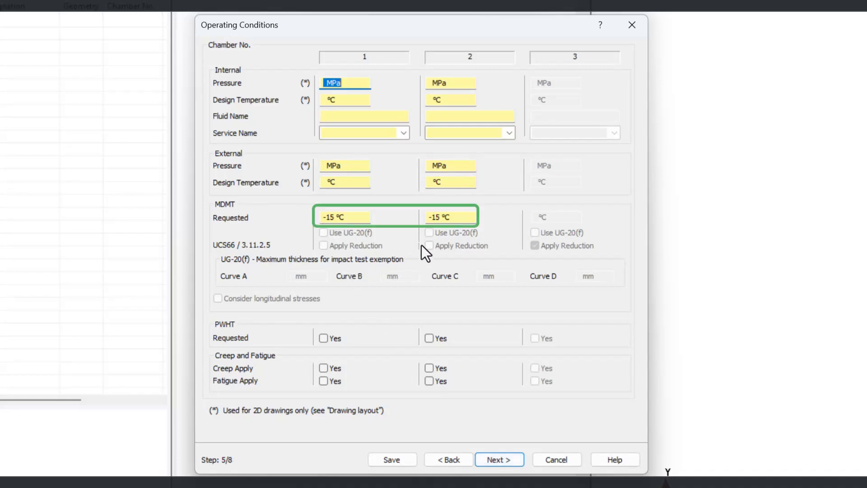
# Accept the operating conditions, geometry, report and material settings, checking the job tag, and finish the wizard to generate the vessel
pyautogui.click(497, 459)
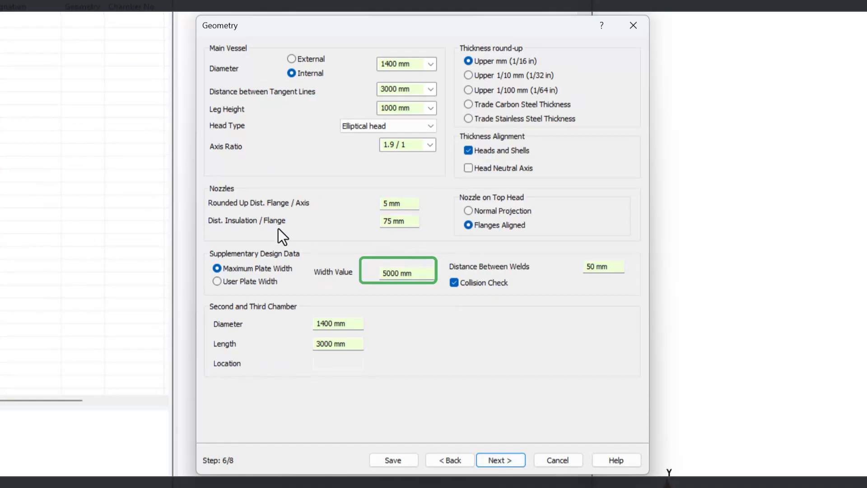
pyautogui.click(497, 460)
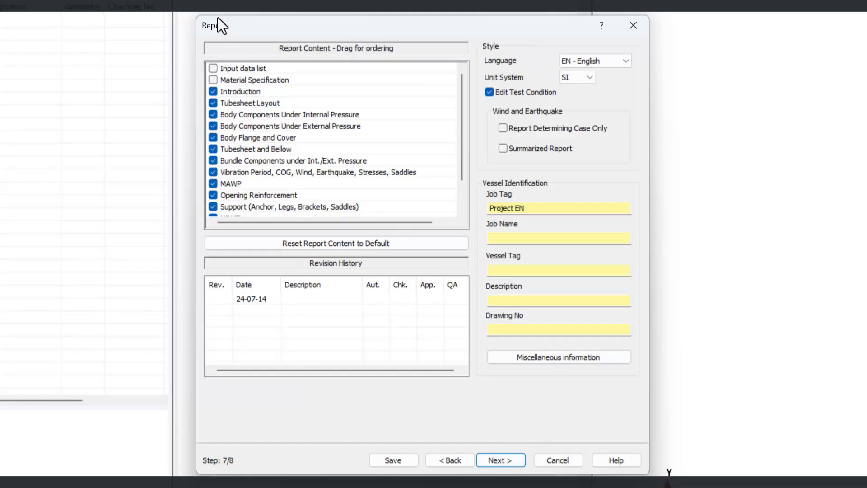
pyautogui.click(524, 210)
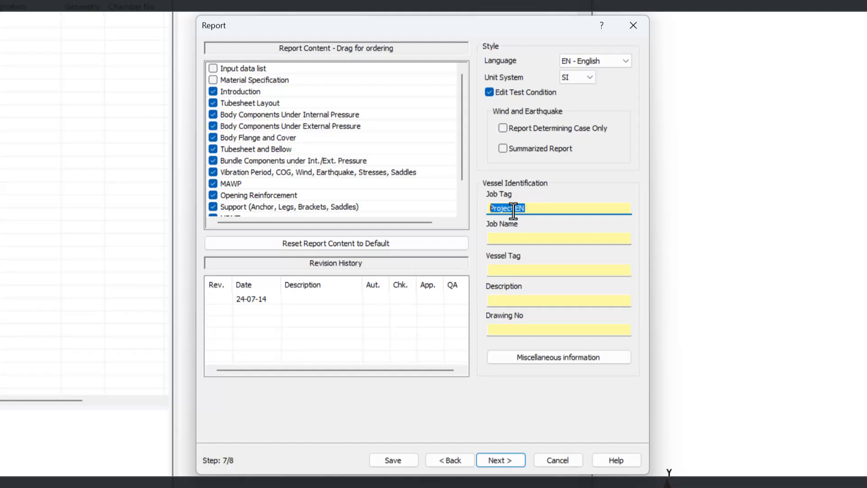
pyautogui.click(494, 459)
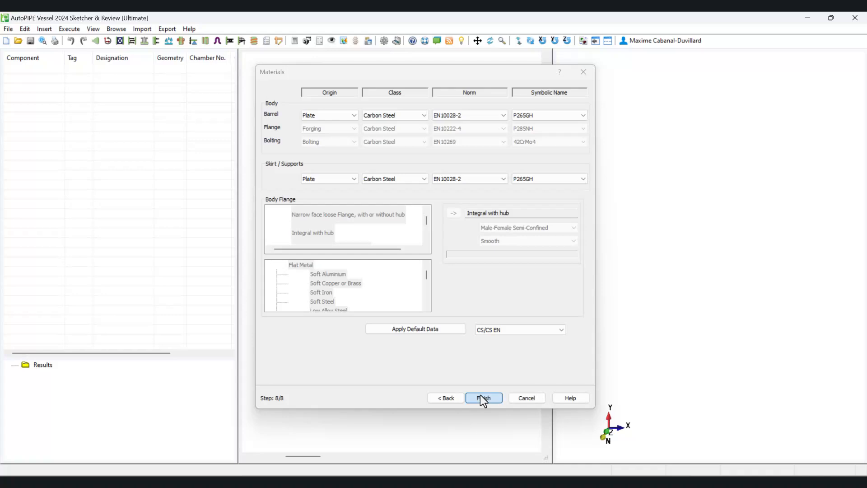
pyautogui.click(482, 398)
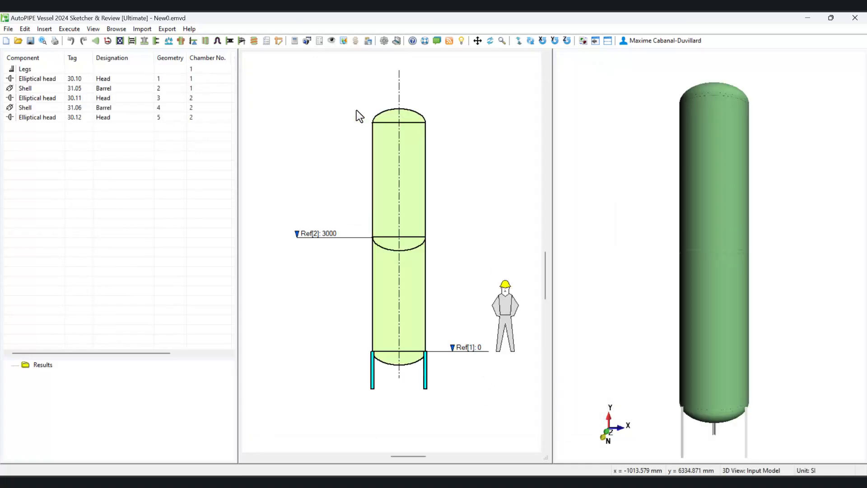